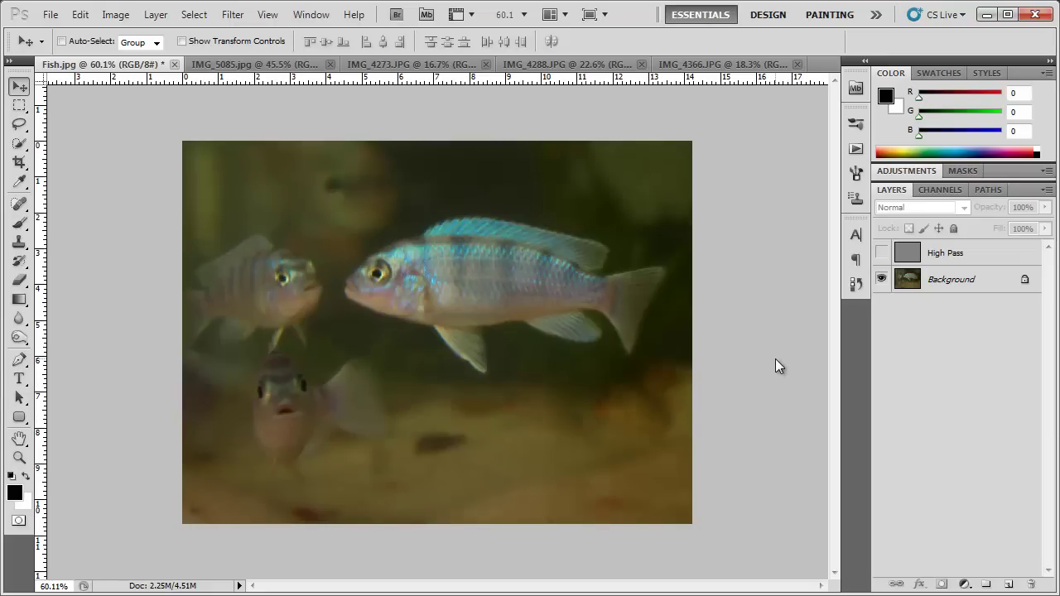
Step: Toggle the High Pass layer to compare, then duplicate the Background layer of IMG_5085.jpg
{"action": "left_click", "coordinate": [881, 251]}
{"action": "left_click", "coordinate": [881, 252]}
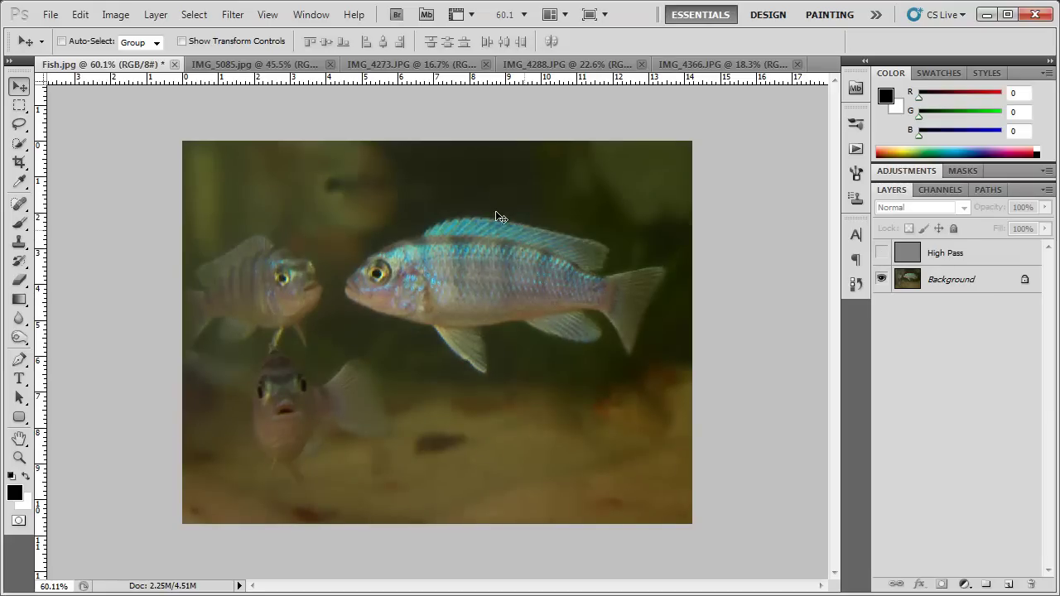
{"action": "left_click", "coordinate": [292, 62]}
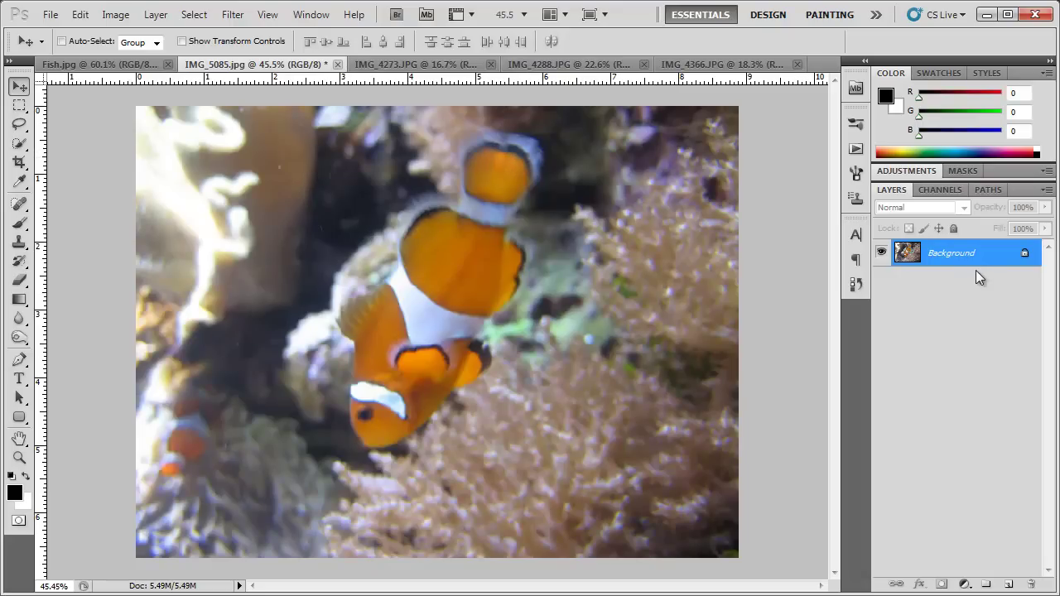
{"action": "left_click_drag", "start_coordinate": [962, 259], "coordinate": [1004, 582]}
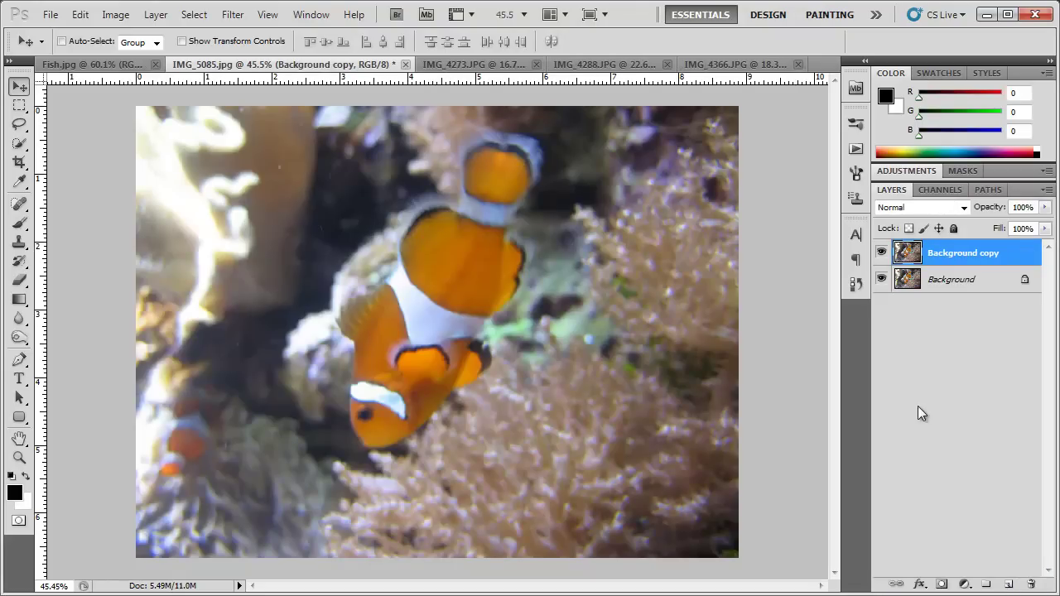
Step: Run Filter > Other > High Pass on Background copy with a 3.1-pixel radius
{"action": "left_click", "coordinate": [233, 14]}
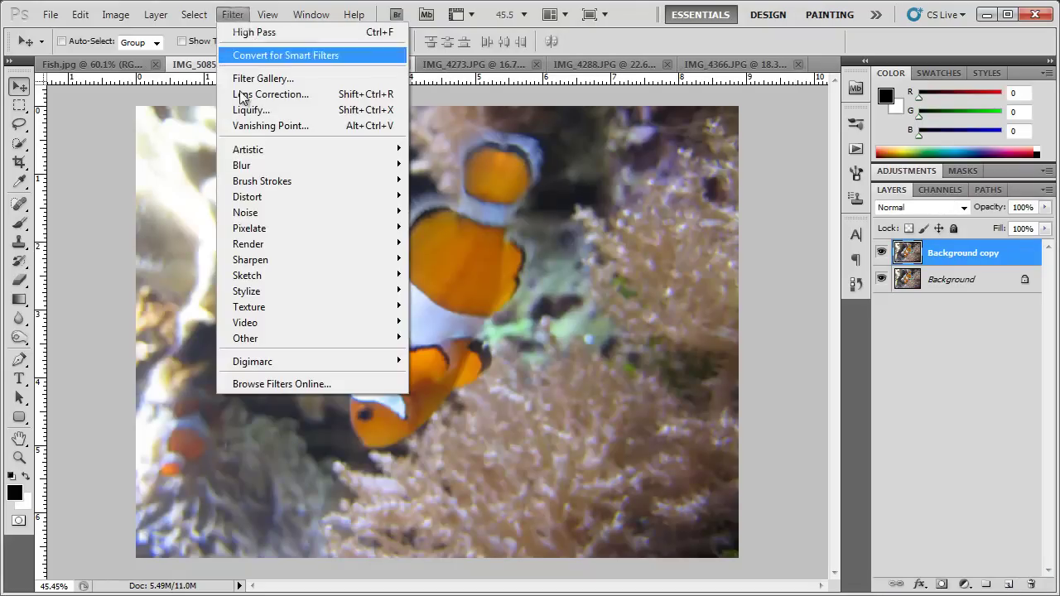
{"action": "mouse_move", "coordinate": [253, 340]}
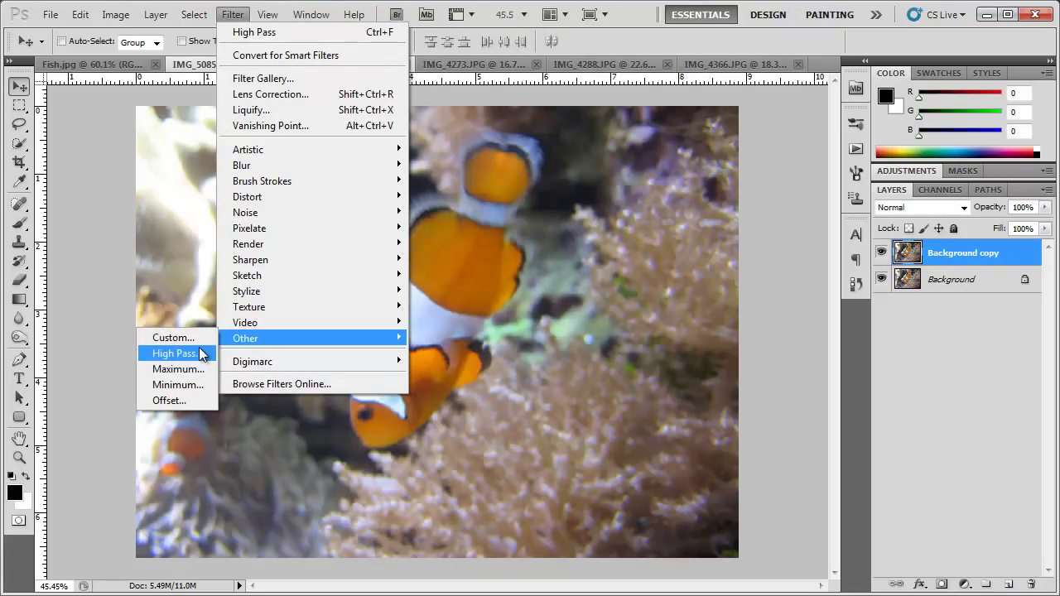
{"action": "left_click", "coordinate": [199, 353]}
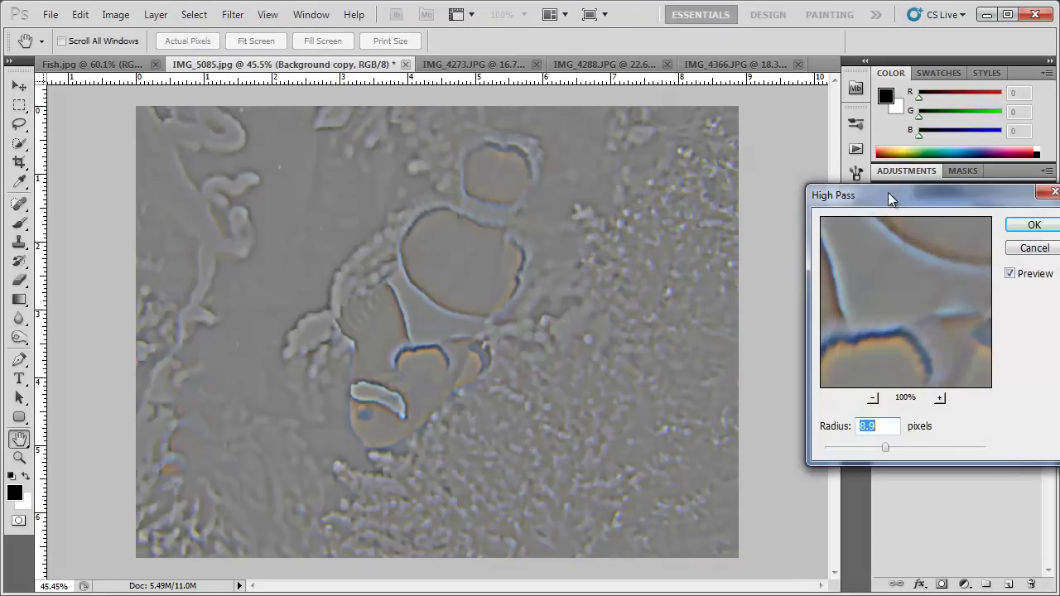
{"action": "left_click_drag", "start_coordinate": [875, 197], "coordinate": [660, 229]}
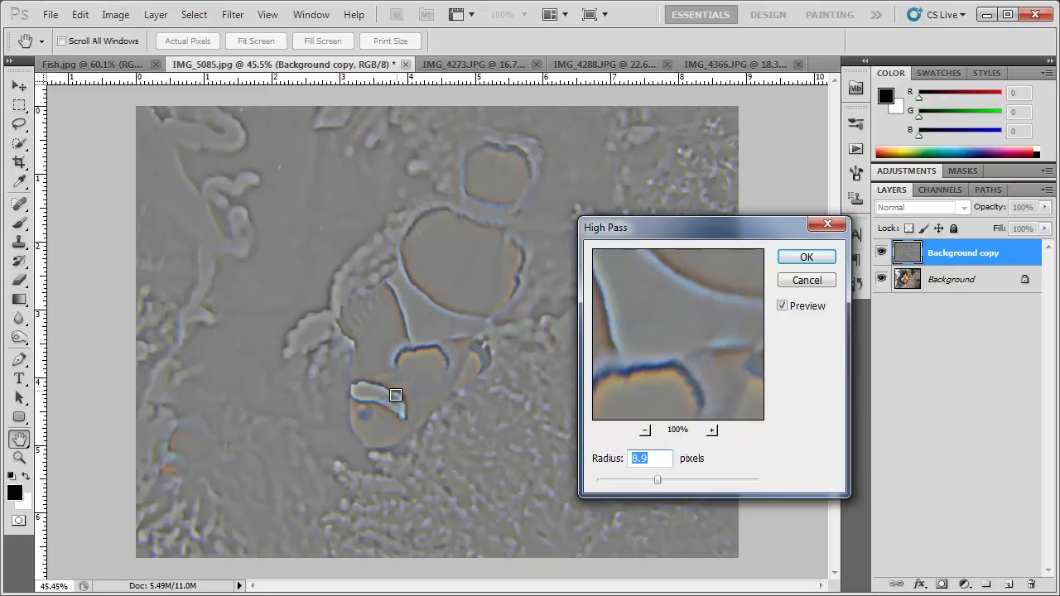
{"action": "left_click", "coordinate": [371, 419]}
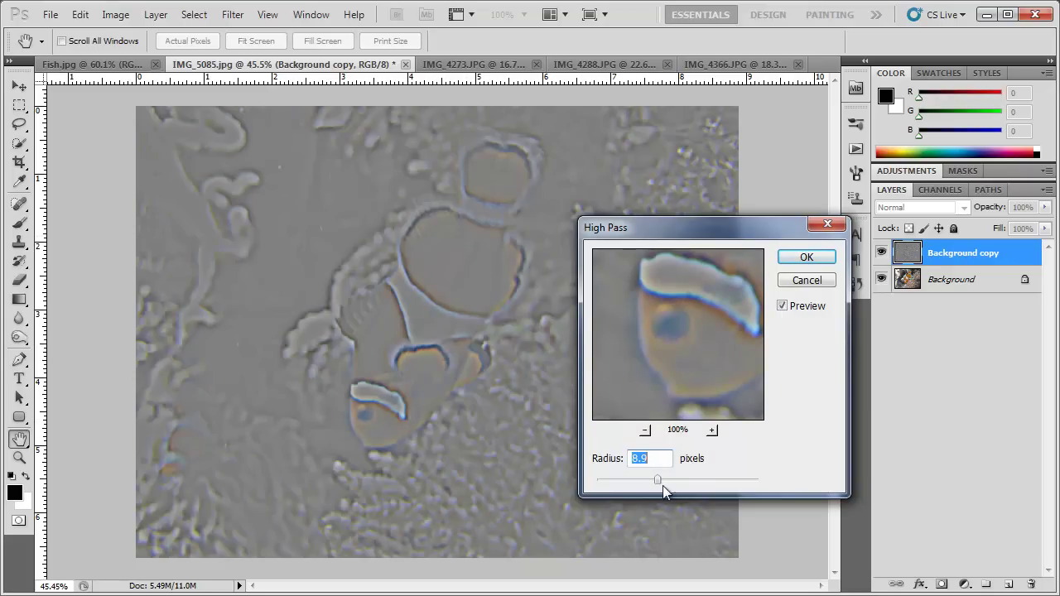
{"action": "left_click_drag", "start_coordinate": [657, 485], "coordinate": [645, 481]}
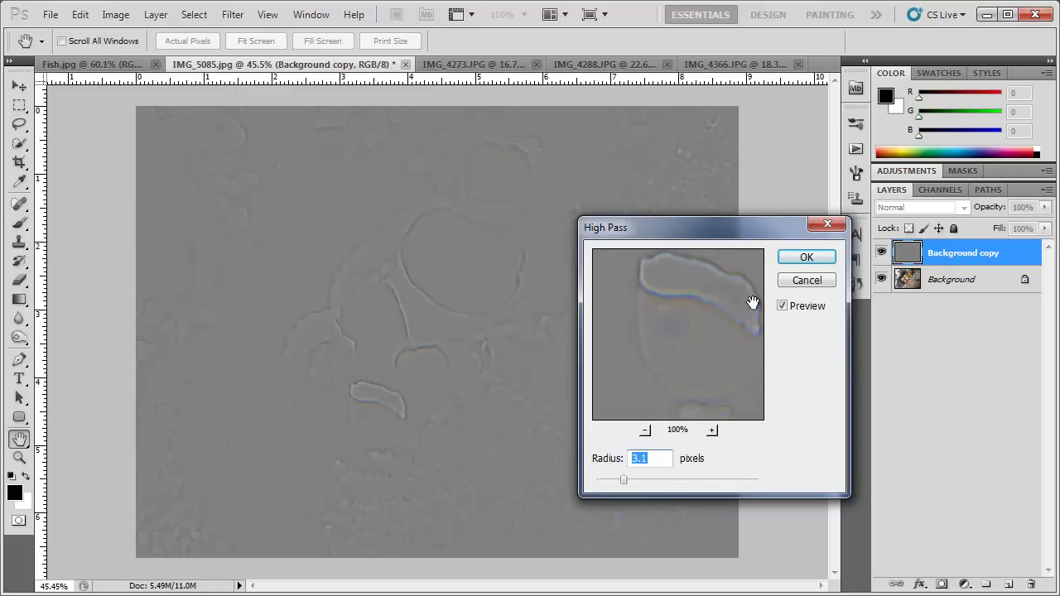
{"action": "left_click", "coordinate": [793, 259]}
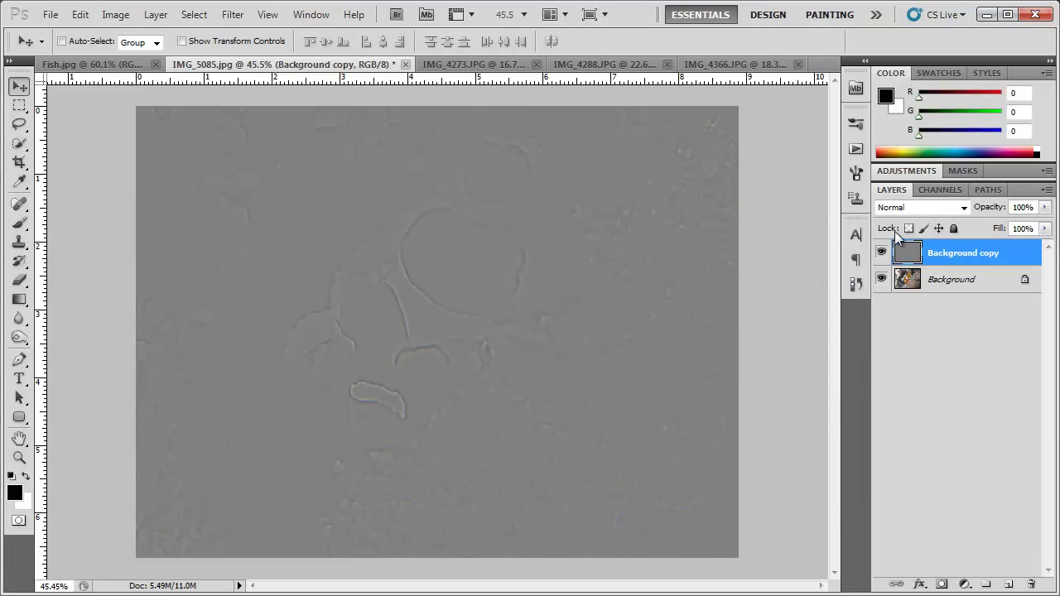
Step: Set Background copy to Overlay and toggle its visibility three times to compare
{"action": "left_click", "coordinate": [947, 211]}
{"action": "left_click", "coordinate": [907, 64]}
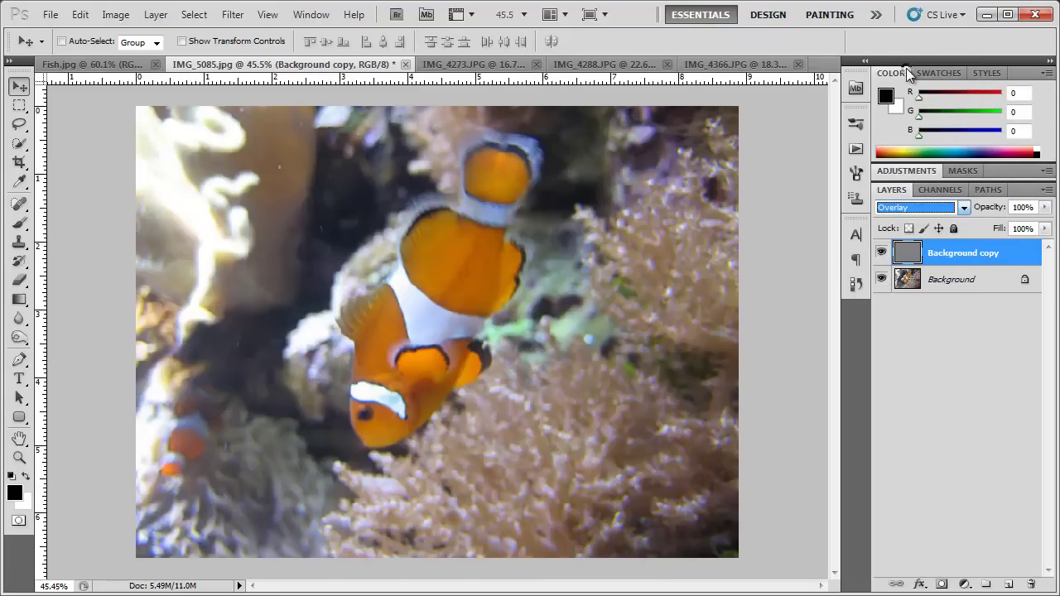
{"action": "left_click", "coordinate": [881, 253]}
{"action": "left_click", "coordinate": [881, 255]}
{"action": "left_click", "coordinate": [881, 257]}
{"action": "left_click", "coordinate": [881, 256]}
{"action": "left_click", "coordinate": [879, 255]}
{"action": "left_click", "coordinate": [879, 255]}
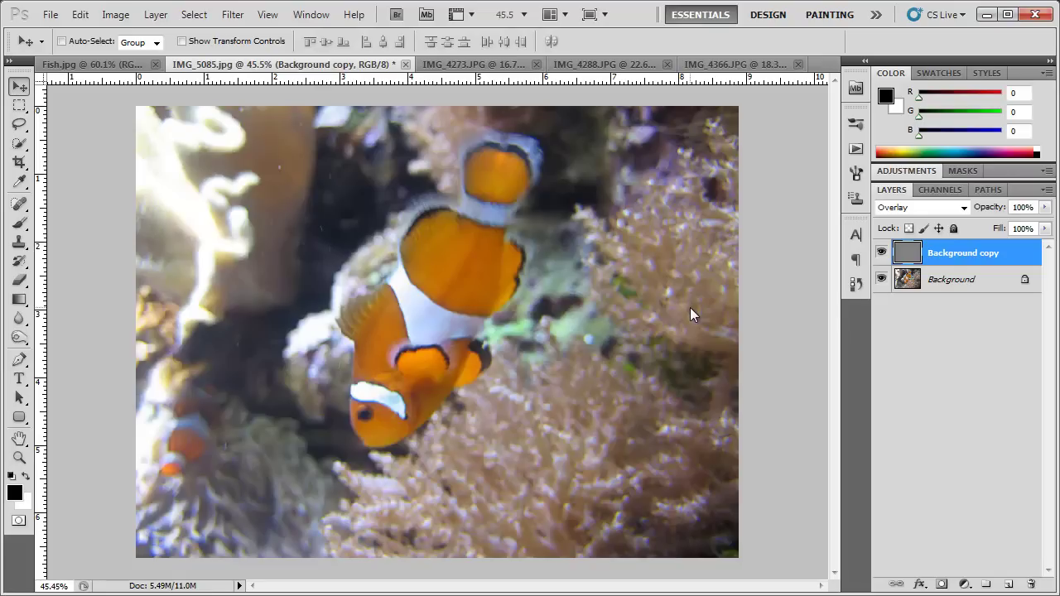
Step: Duplicate the Background layer of IMG_4273.JPG and apply the High Pass filter to it
{"action": "left_click", "coordinate": [476, 64]}
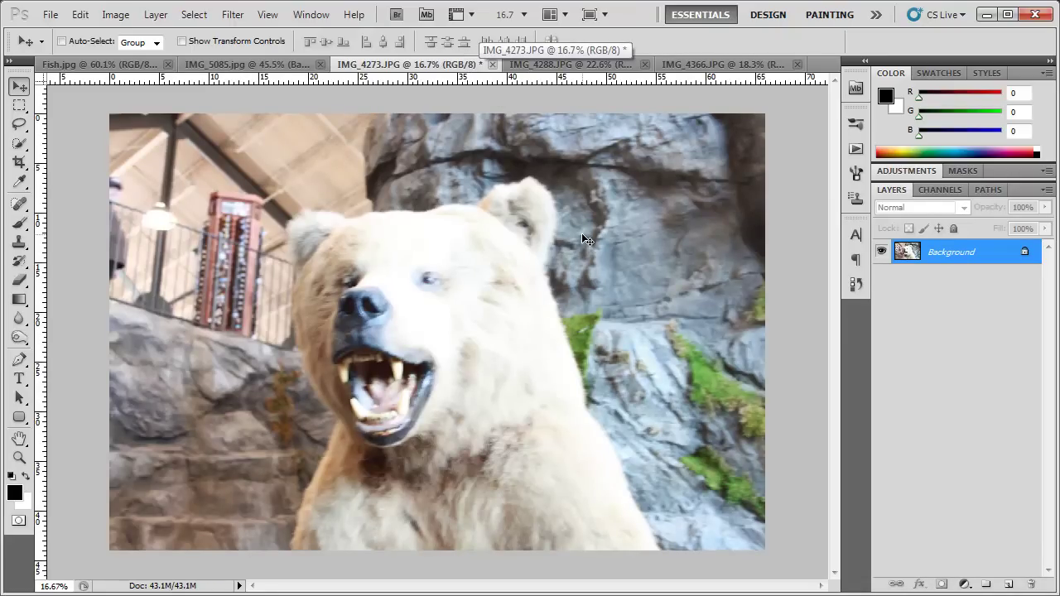
{"action": "left_click_drag", "start_coordinate": [1017, 261], "coordinate": [1007, 584]}
{"action": "left_click", "coordinate": [232, 14]}
{"action": "mouse_move", "coordinate": [222, 341]}
{"action": "left_click", "coordinate": [177, 353]}
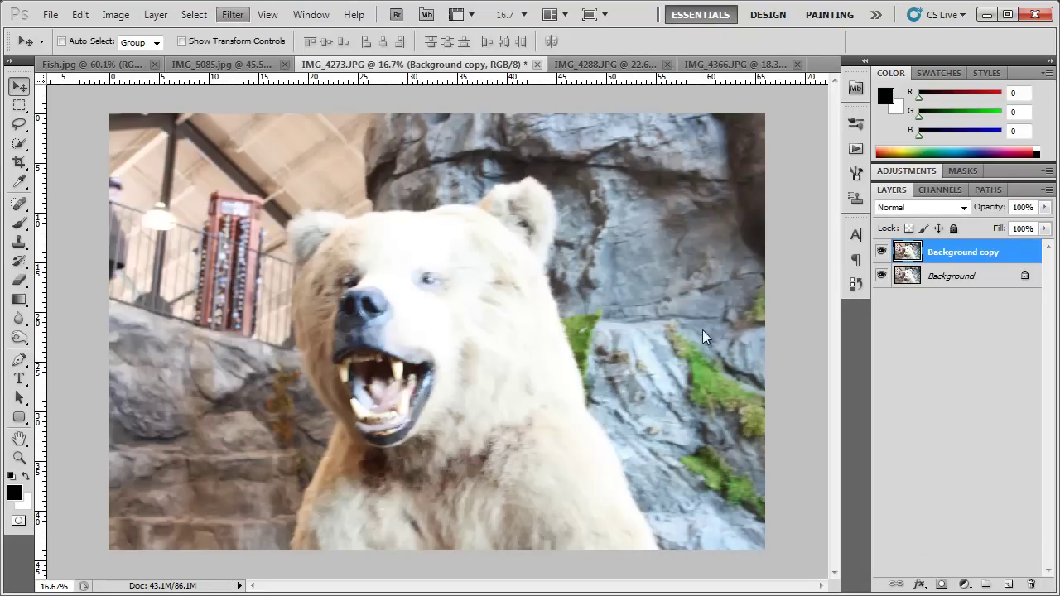
{"action": "left_click", "coordinate": [804, 260]}
Step: Blend the bear's high-pass layer in Overlay mode and toggle it to compare
{"action": "left_click", "coordinate": [922, 206]}
{"action": "left_click", "coordinate": [918, 62]}
{"action": "left_click", "coordinate": [880, 253]}
{"action": "left_click", "coordinate": [881, 253]}
{"action": "left_click", "coordinate": [880, 252]}
{"action": "left_click", "coordinate": [880, 252]}
{"action": "left_click", "coordinate": [880, 253]}
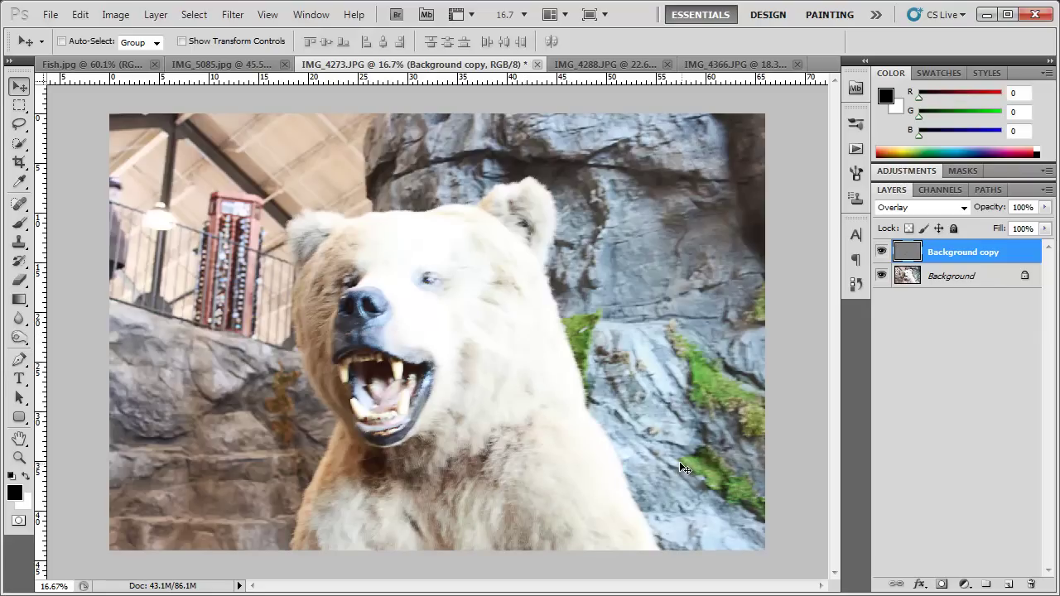
{"action": "scroll", "coordinate": [679, 461], "scroll_direction": "up", "scroll_amount": 2}
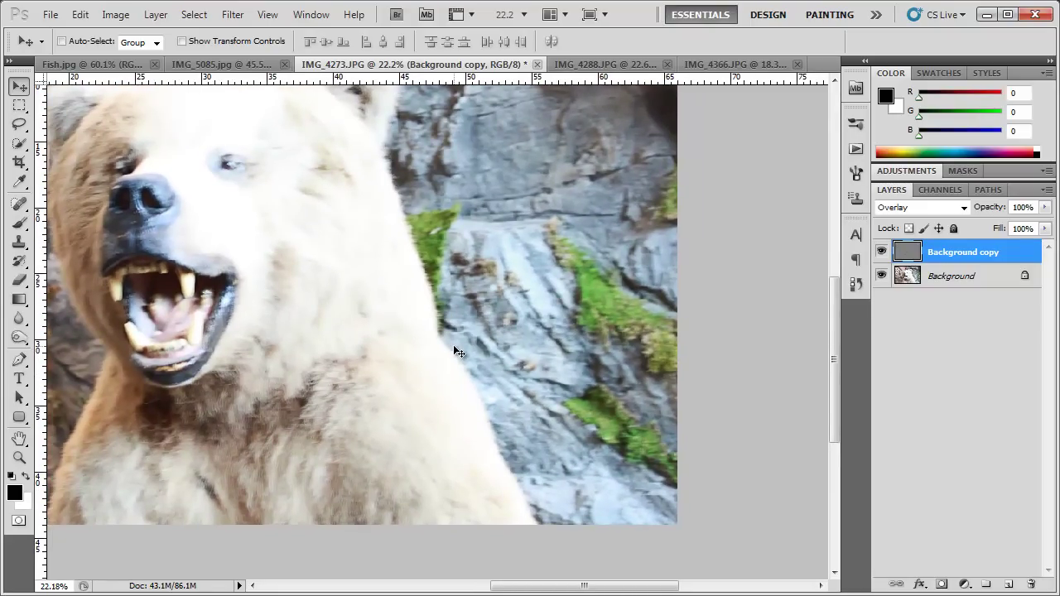
Step: Zoom in on the coyote in IMG_4288.JPG, then switch to IMG_4366.JPG
{"action": "left_click", "coordinate": [605, 64]}
{"action": "scroll", "coordinate": [609, 423], "scroll_direction": "up", "scroll_amount": 1}
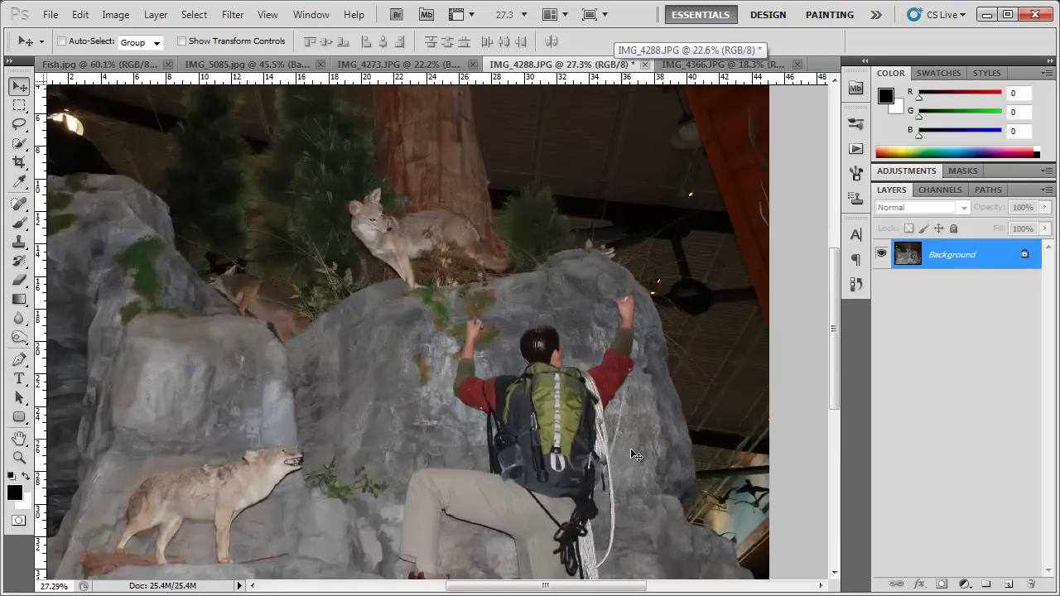
{"action": "left_click_drag", "start_coordinate": [633, 454], "coordinate": [599, 382]}
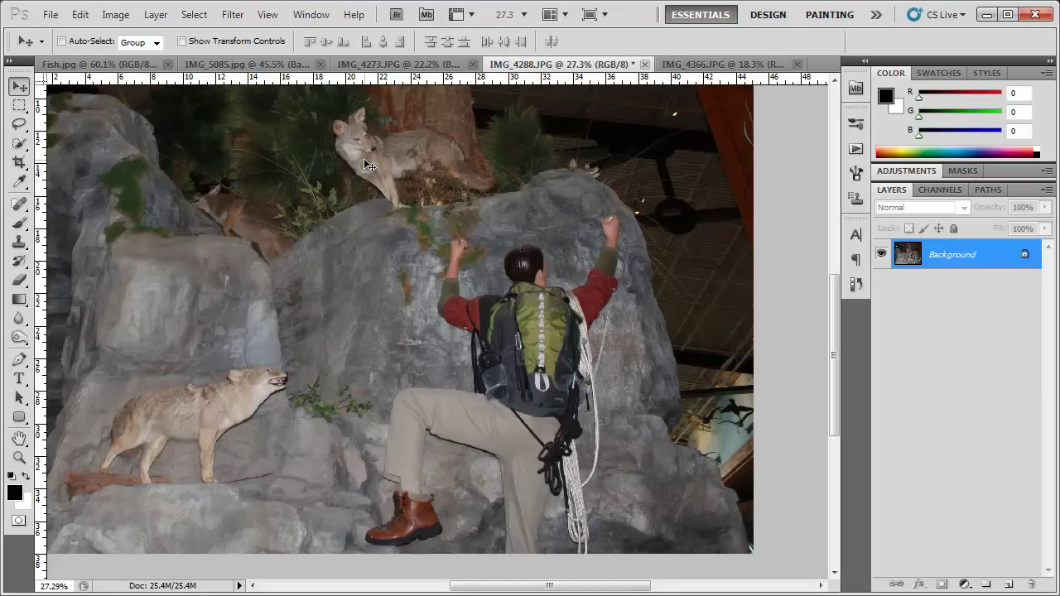
{"action": "left_click_drag", "start_coordinate": [366, 163], "coordinate": [496, 428]}
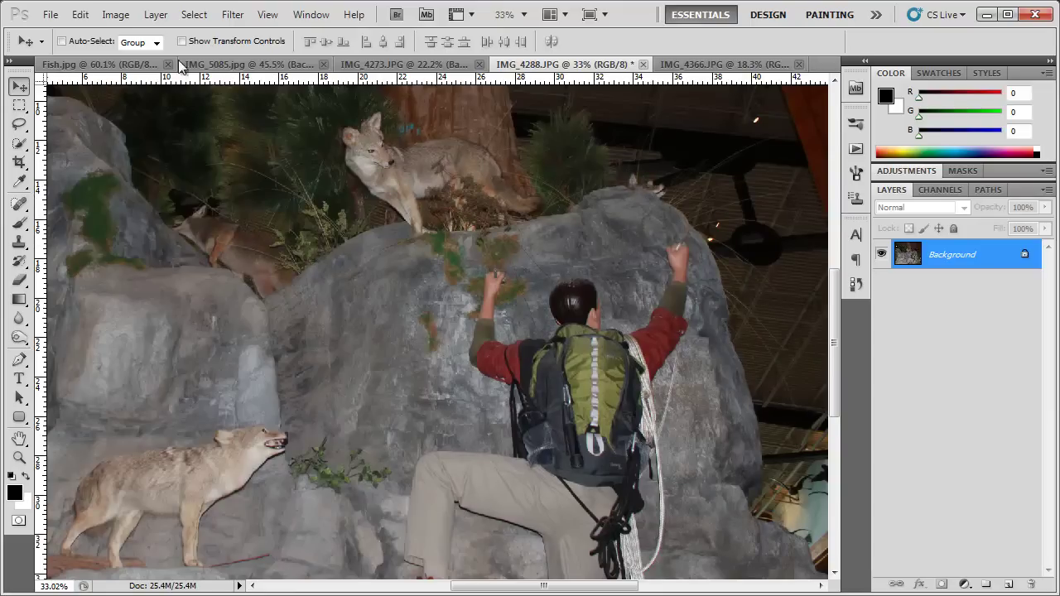
{"action": "key", "text": "ctrl+Tab"}
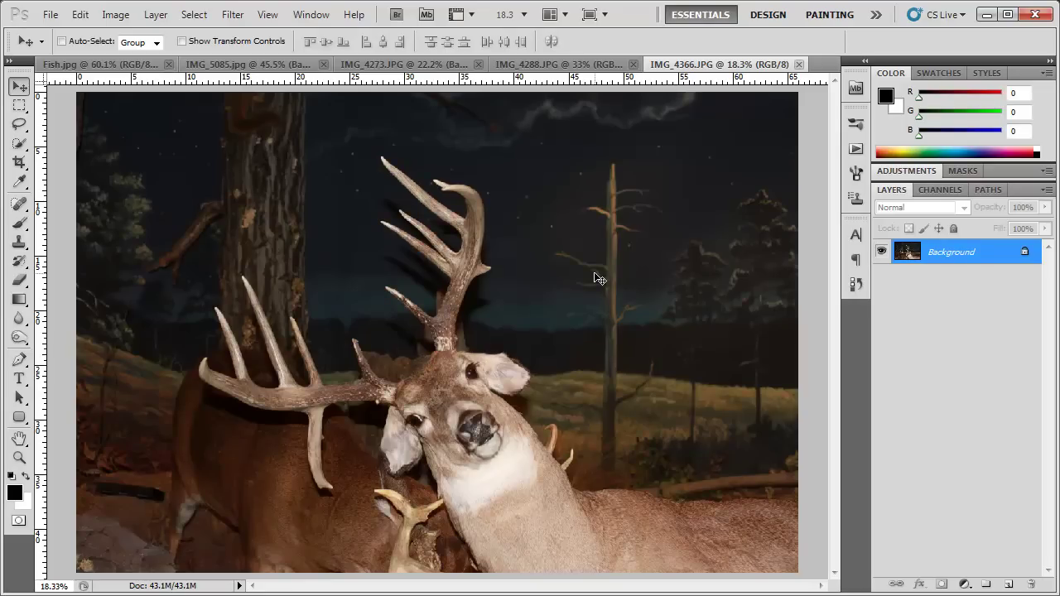
{"action": "scroll", "coordinate": [455, 458], "scroll_direction": "up", "scroll_amount": 2}
{"action": "scroll", "coordinate": [472, 478], "scroll_direction": "down", "scroll_amount": 2}
Step: Return to the IMG_5085.jpg clownfish document
{"action": "left_click", "coordinate": [286, 61]}
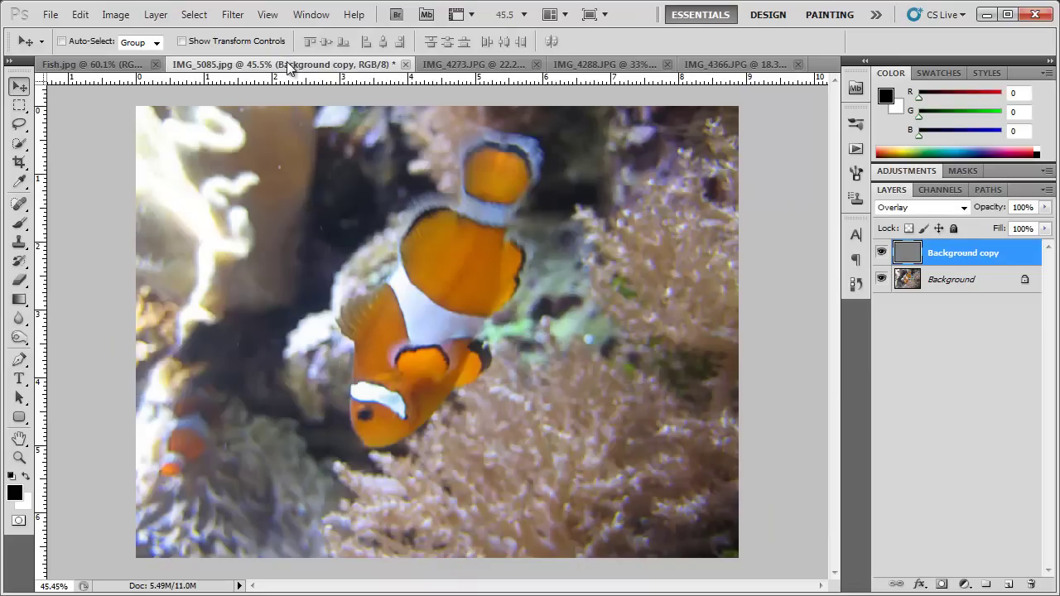